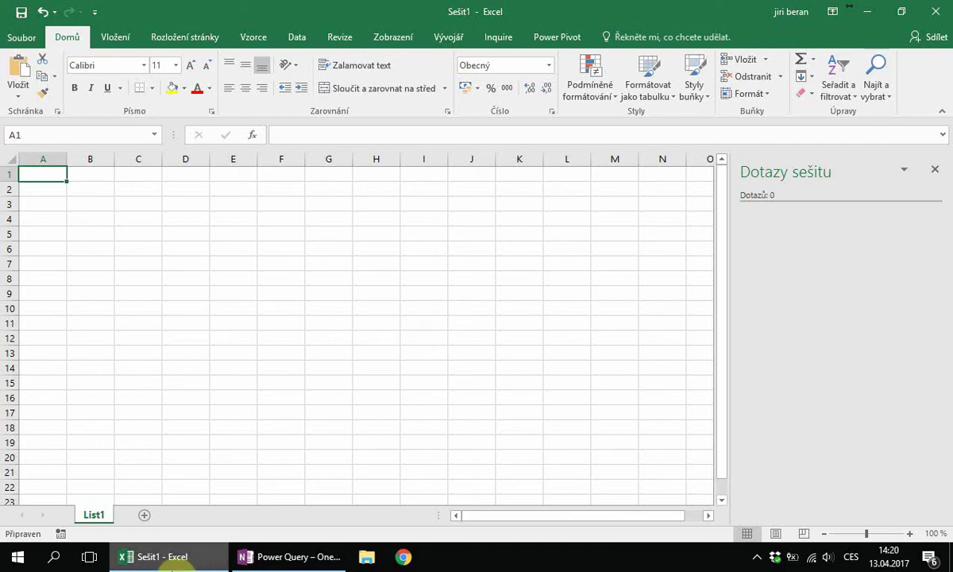
- In OneNote, highlight 'Power Query' and 'Načíst a Transformovat' in the note, then return to Excel
click(263, 560)
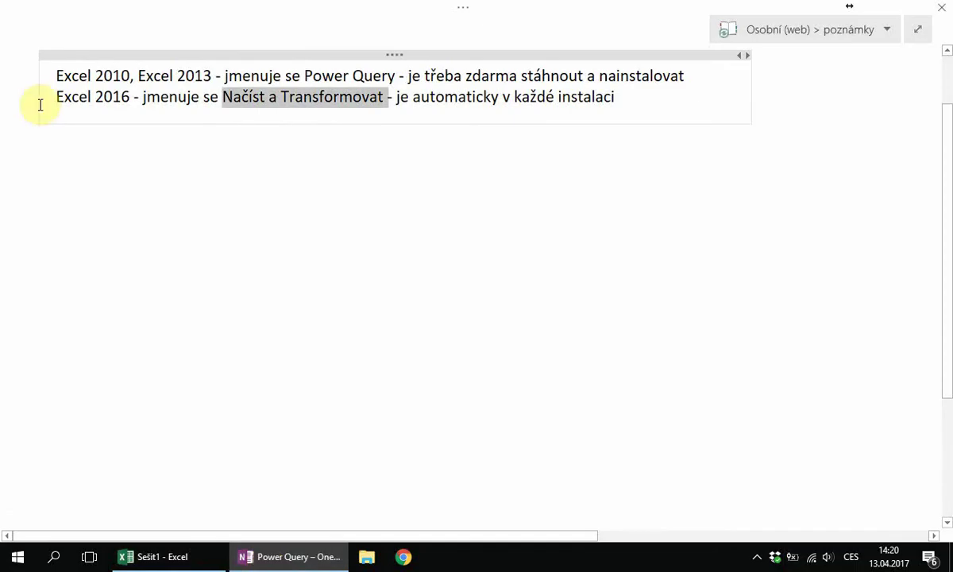
click(131, 74)
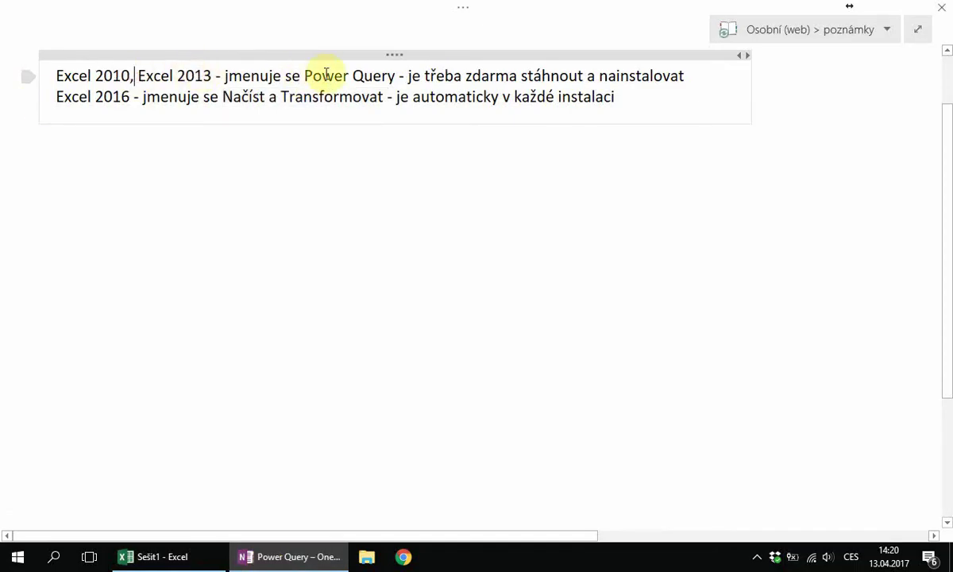
drag(302, 76, 692, 86)
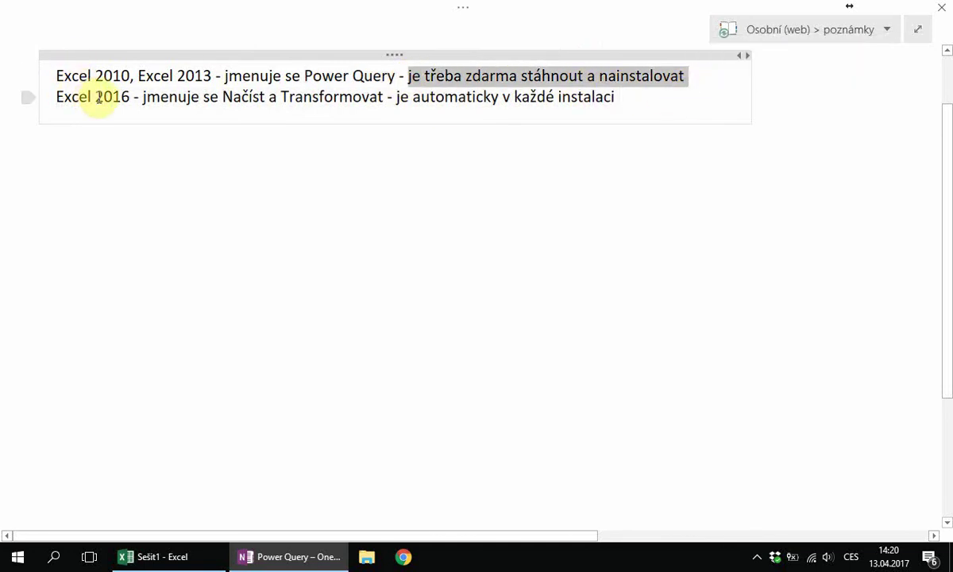
click(548, 96)
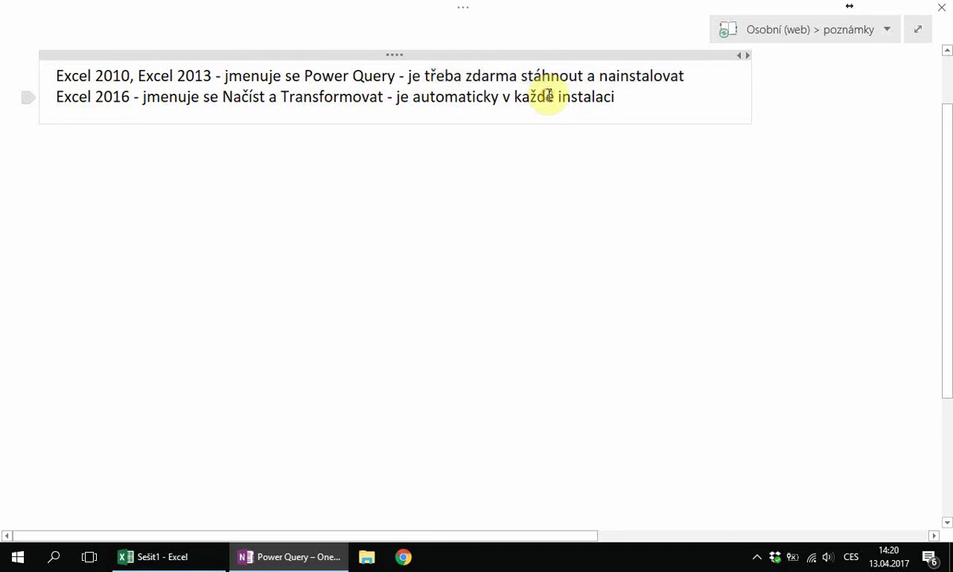
drag(224, 96, 381, 97)
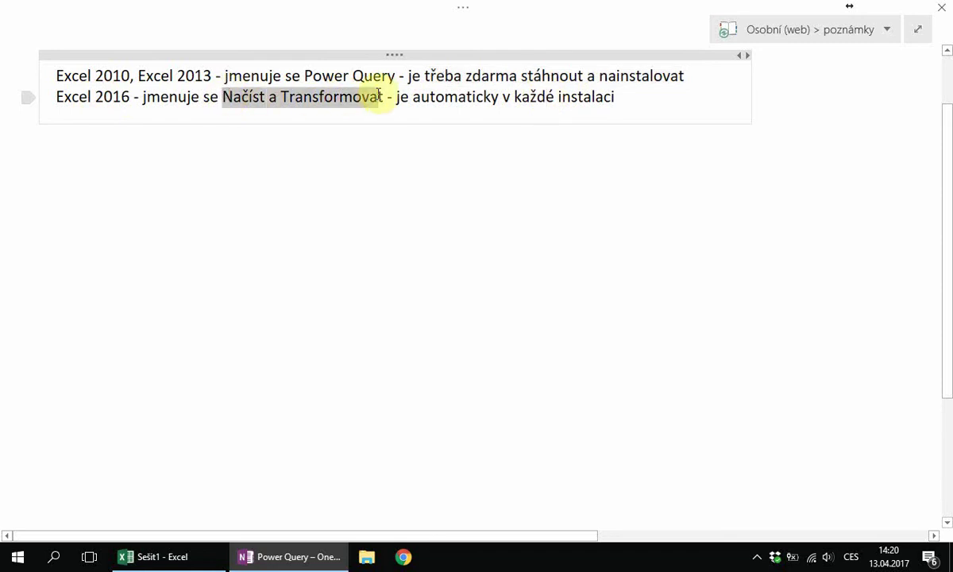
click(175, 560)
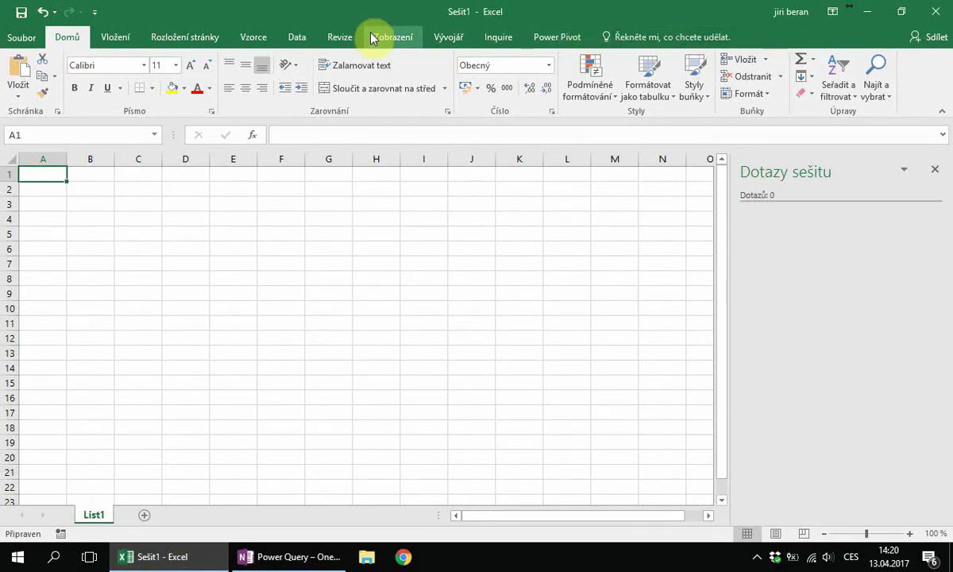
- On the Data tab, close the Dotazy sešitu pane and expand Nový dotaz's Ze souboru sources
click(305, 42)
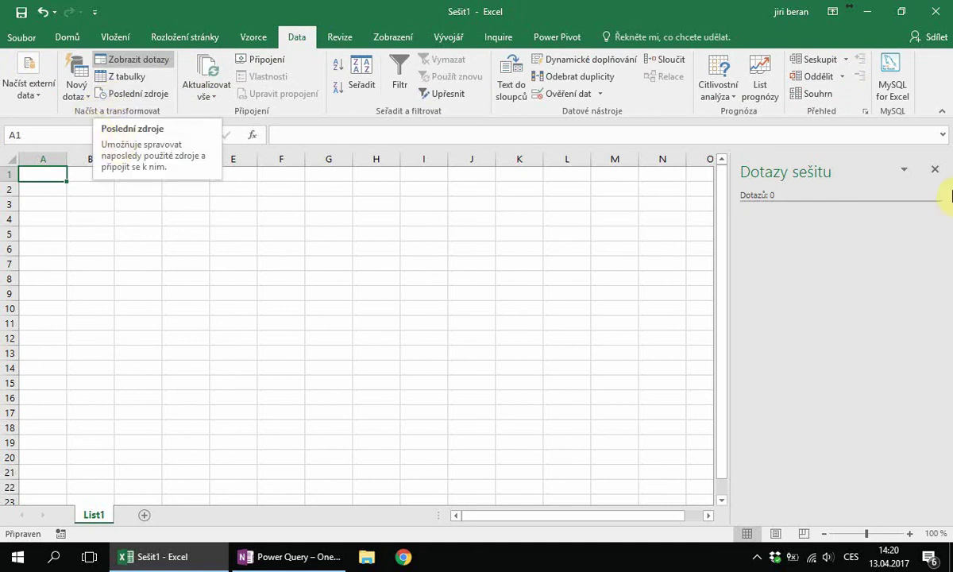
click(935, 169)
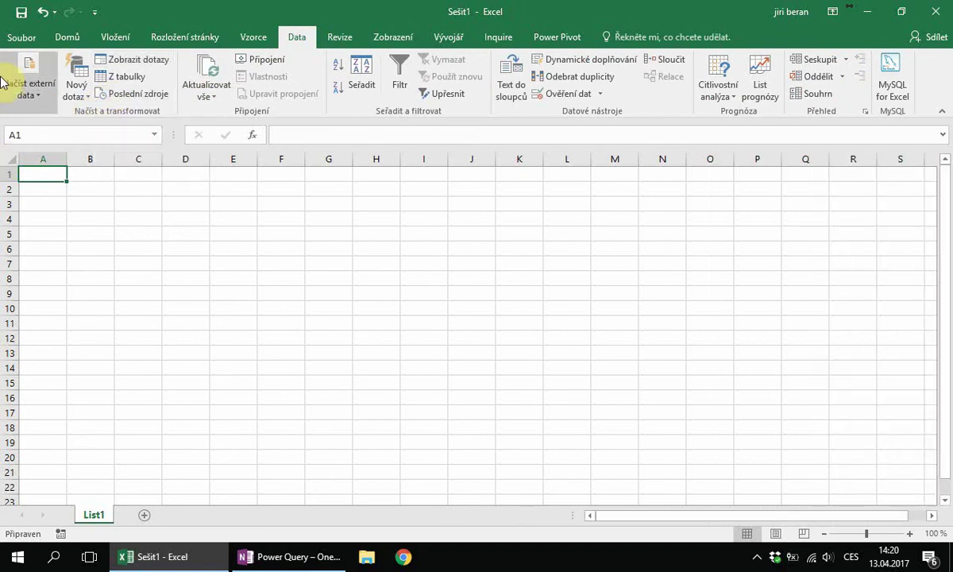
click(79, 77)
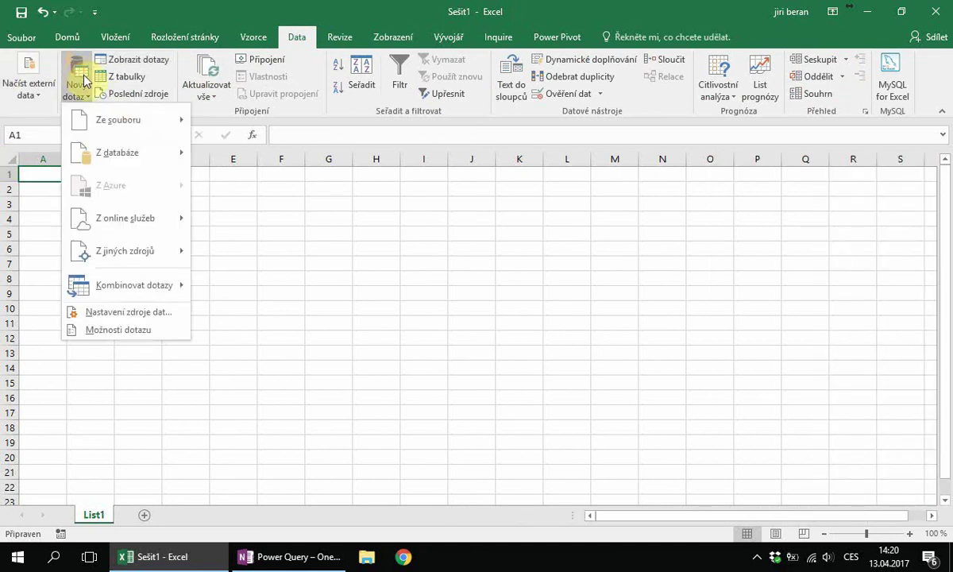
mouse_move(132, 129)
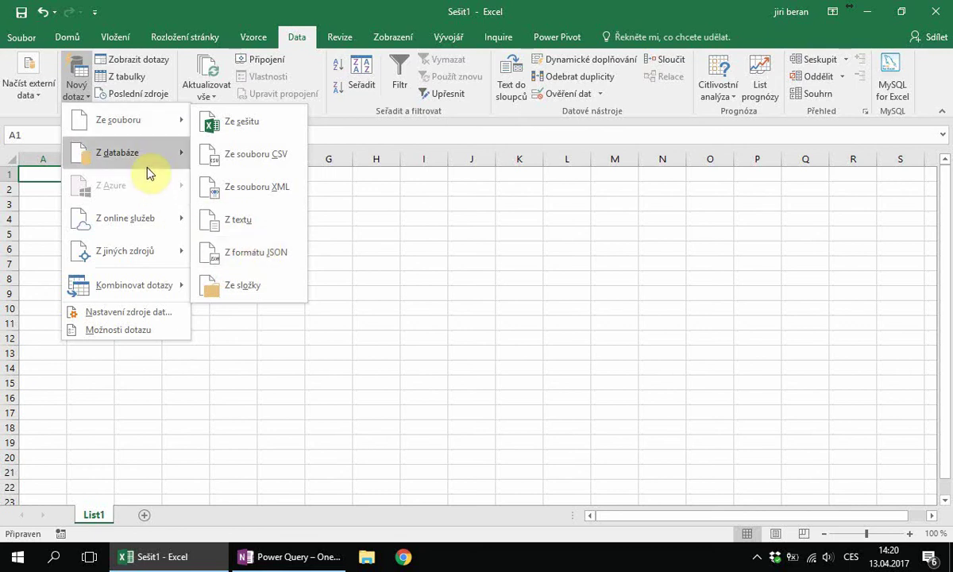
mouse_move(155, 165)
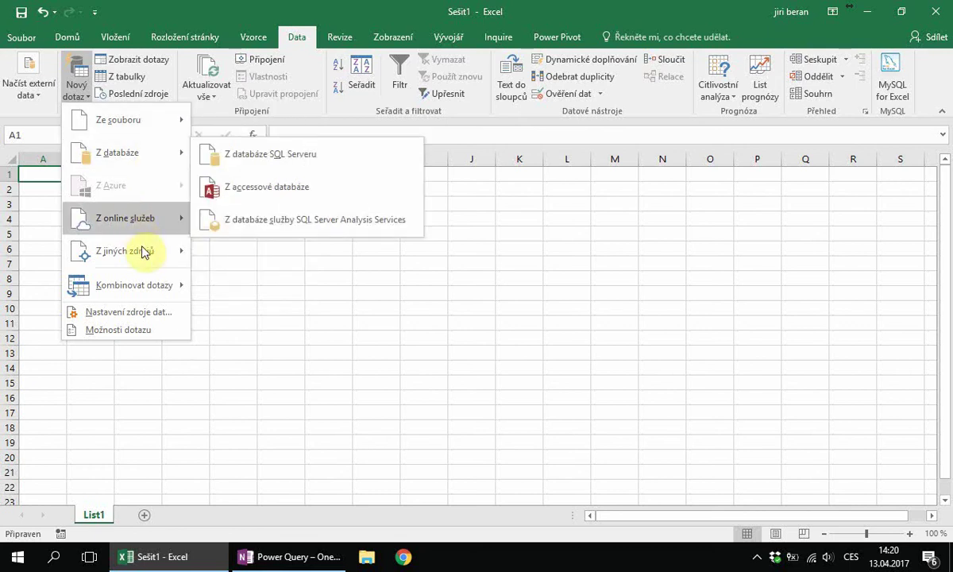
mouse_move(145, 256)
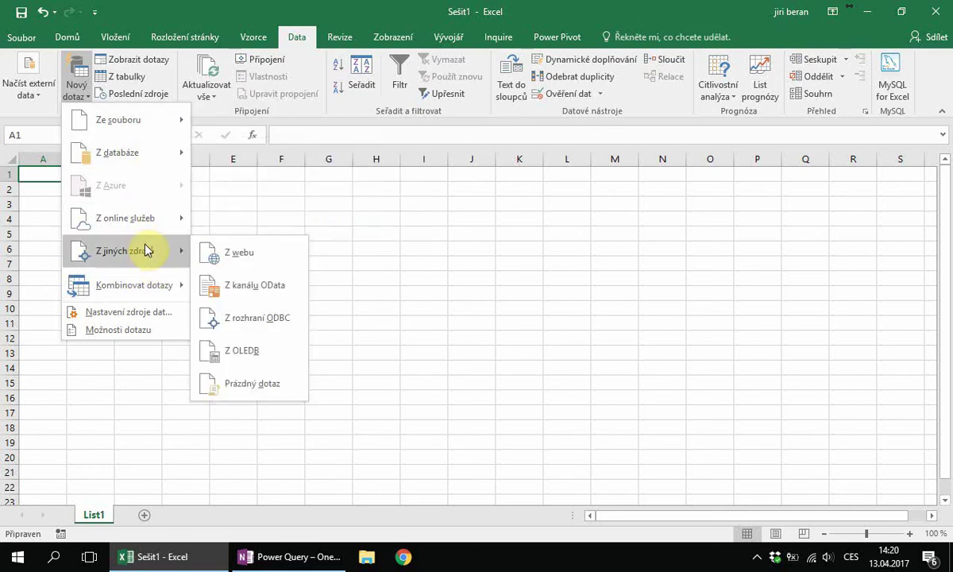
mouse_move(147, 233)
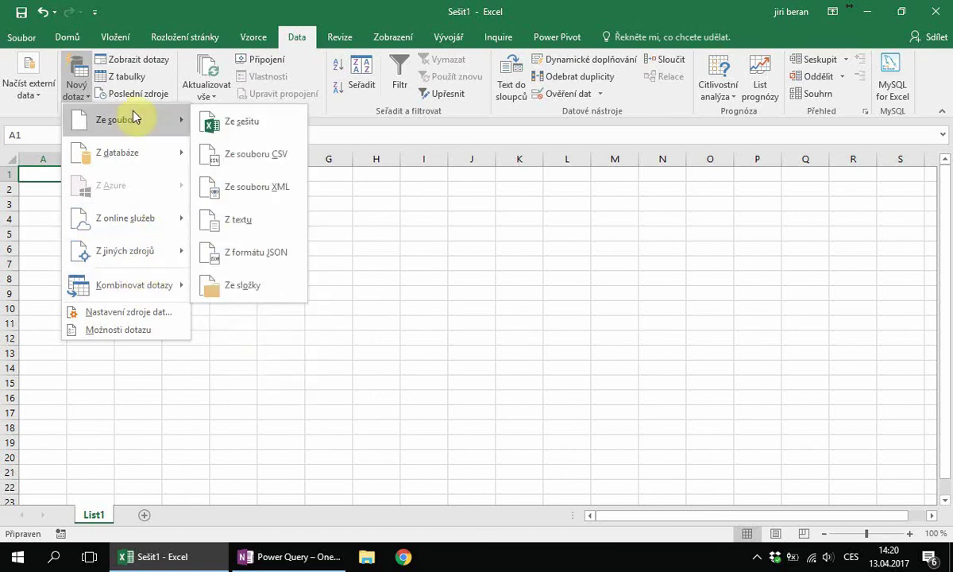
- Import velka_data_zamestnanci.xlsx from the Soubory pro výuku folder via Ze sešitu
click(251, 121)
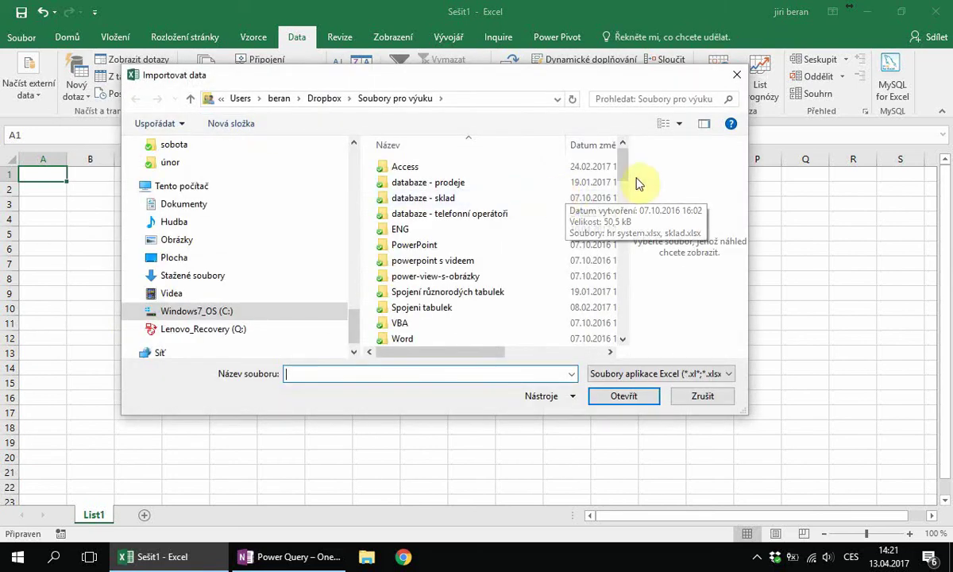
drag(626, 173, 597, 338)
click(436, 274)
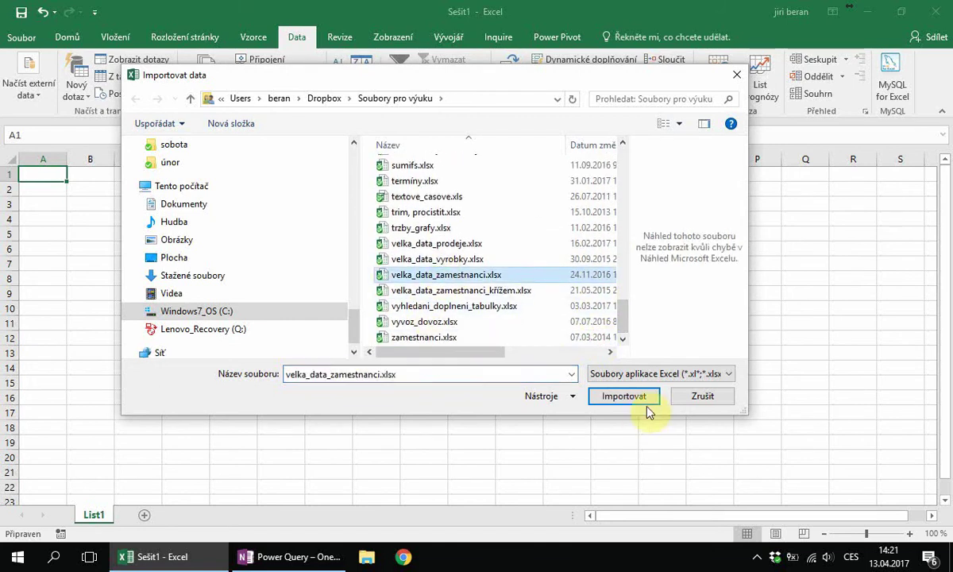
click(632, 399)
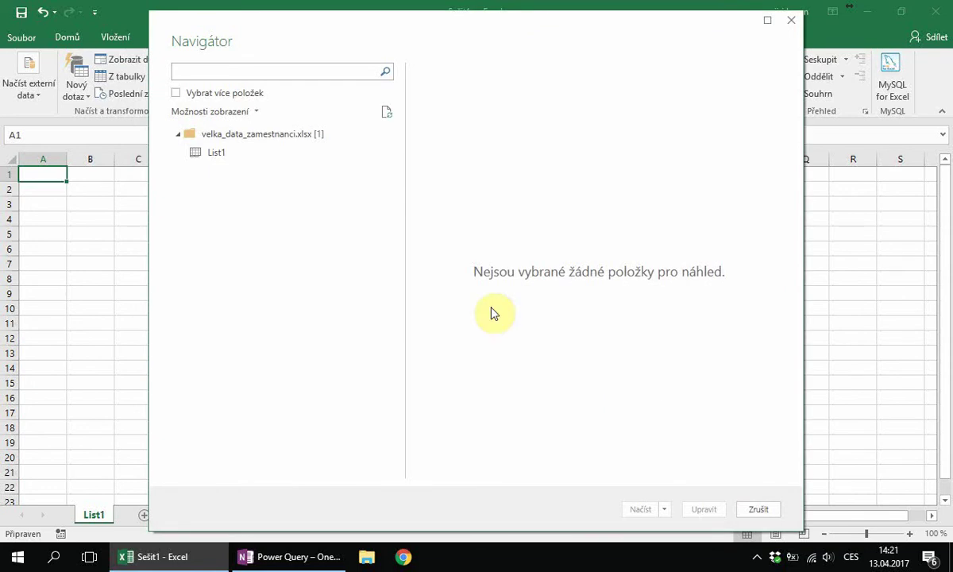
- Preview the List1 sheet's columns Jméno, Datum, Hodin, Druh práce and Den týdne in Navigator
click(199, 157)
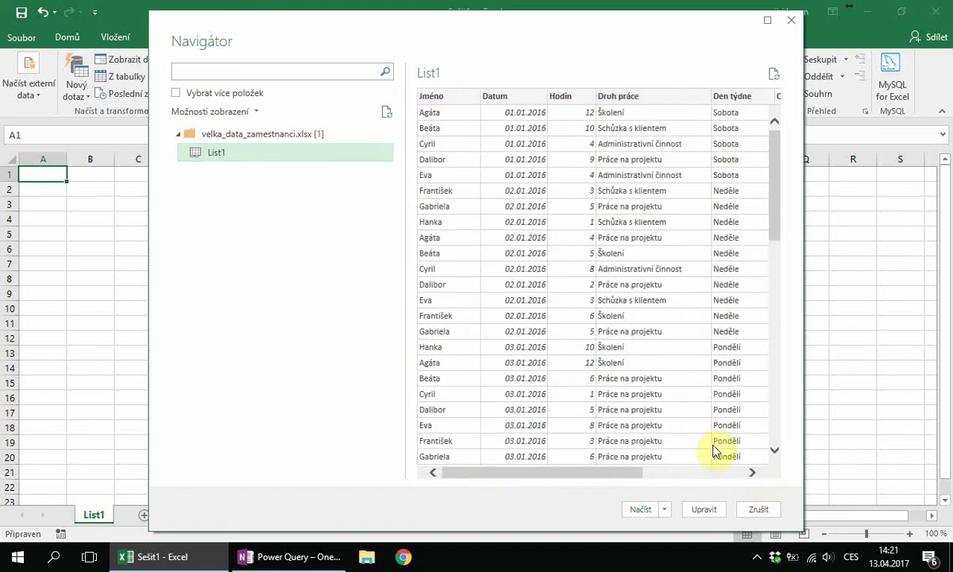
drag(427, 25, 367, 29)
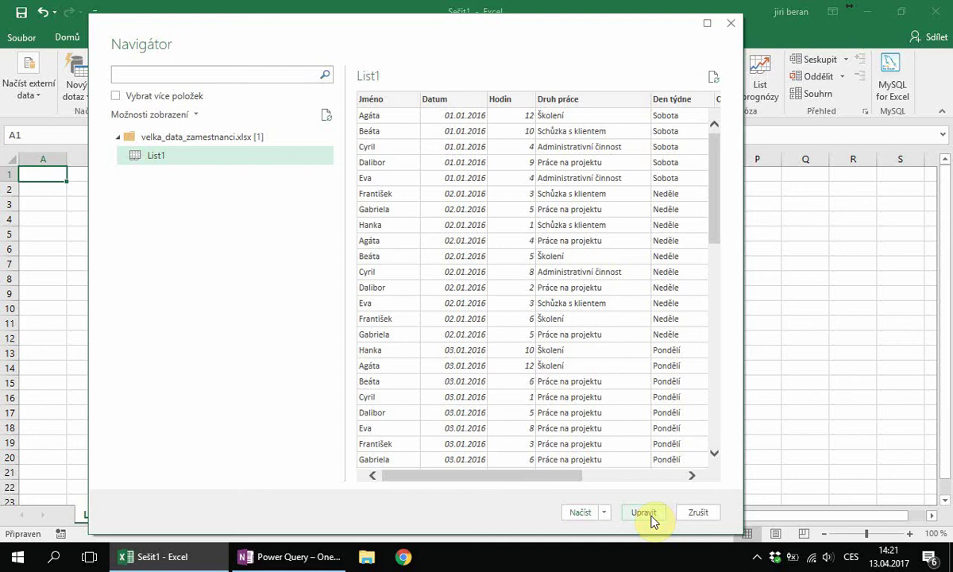
- Load List1 as a 2 000-row table on new sheet List3 and refresh it with Obnovit
click(580, 512)
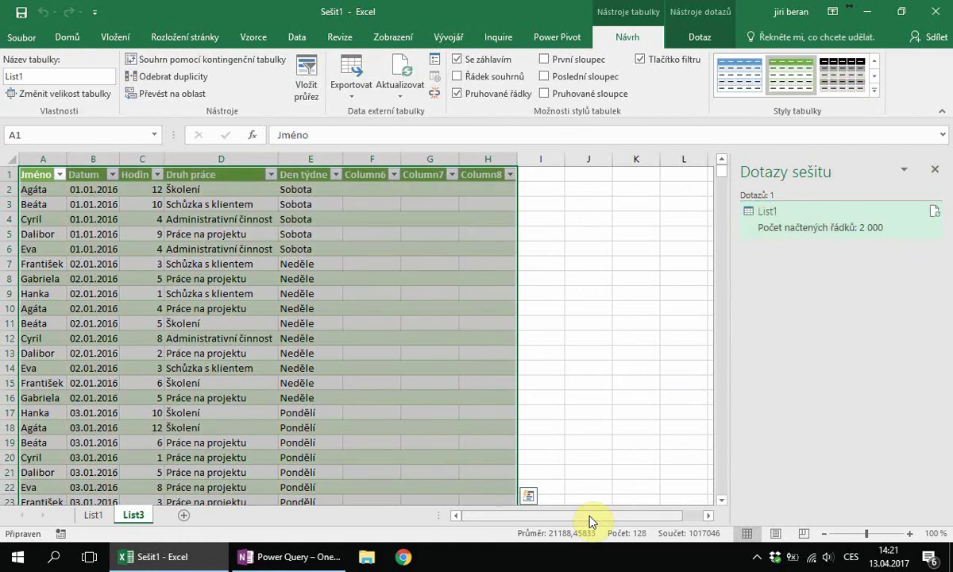
right_click(114, 204)
click(377, 265)
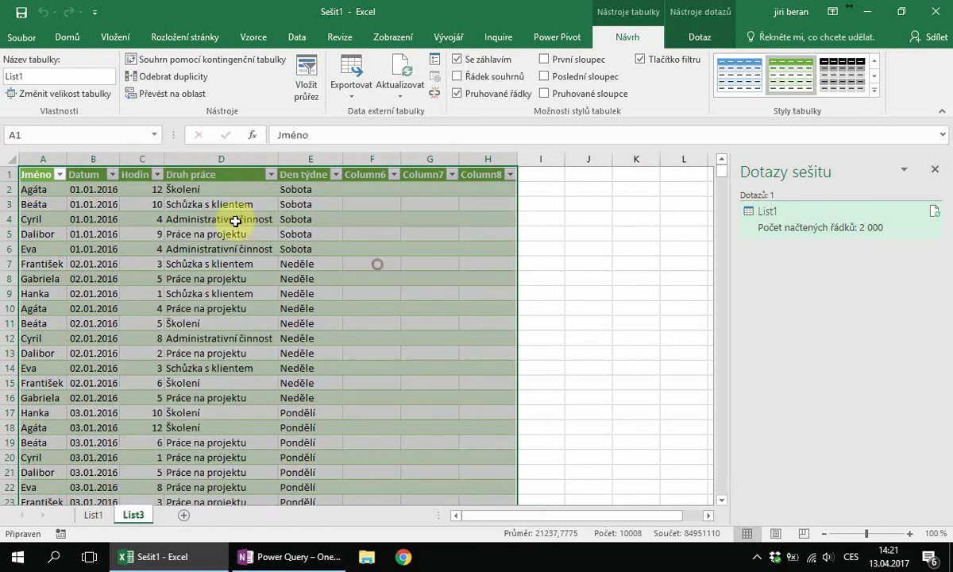
click(235, 220)
right_click(237, 220)
click(273, 302)
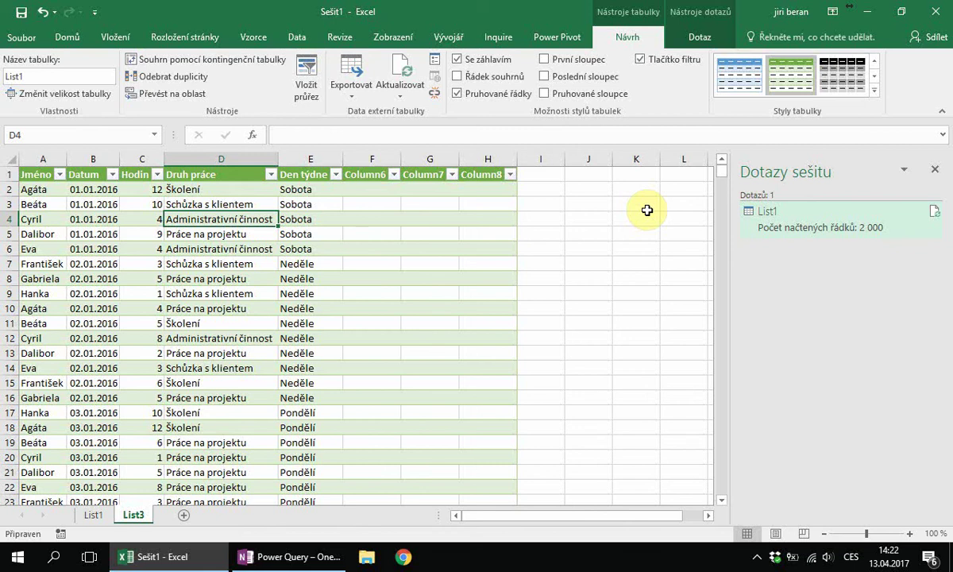
- Open the List1 query in Power Query Editor and remove empty columns Column6 through Column8
double_click(769, 214)
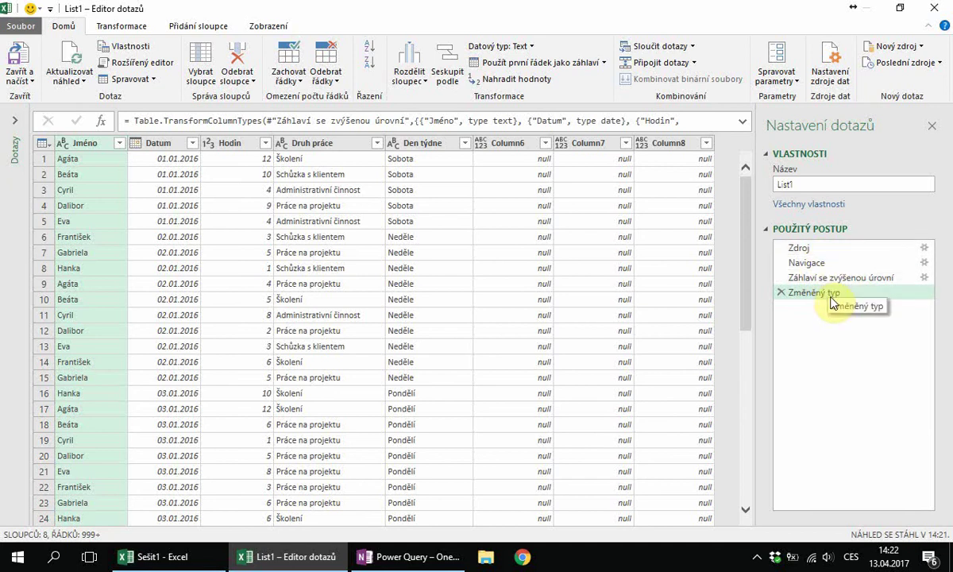
click(503, 144)
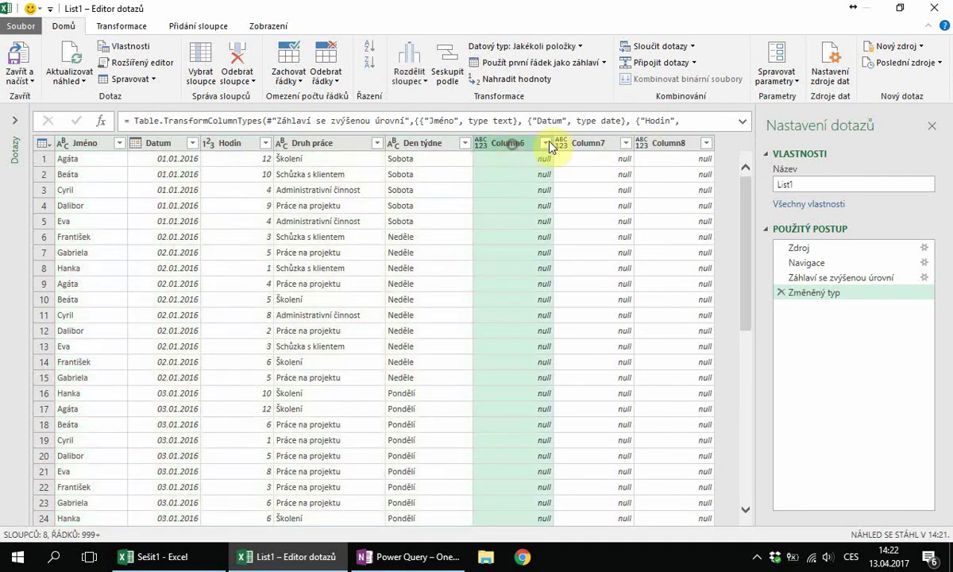
shift+click(670, 145)
right_click(669, 148)
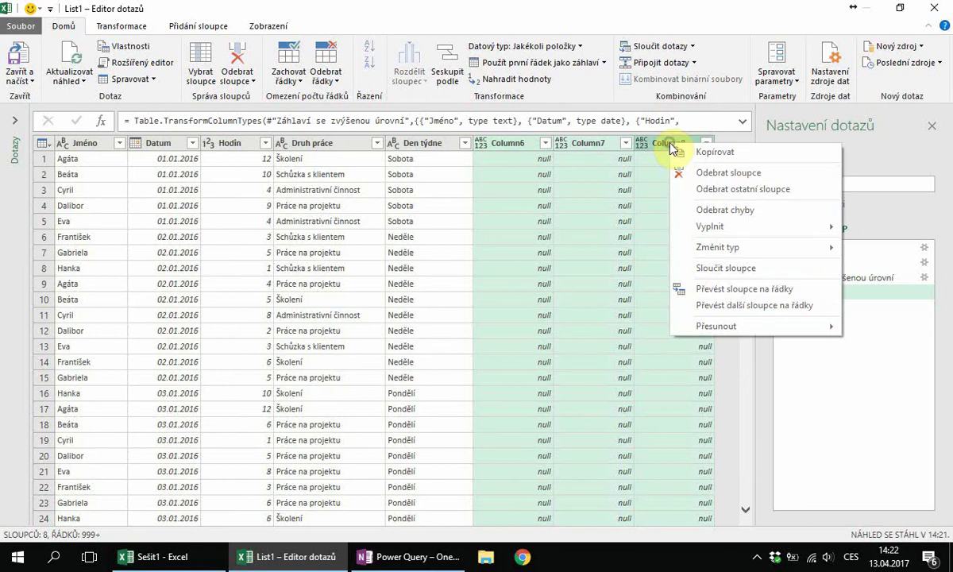
click(709, 183)
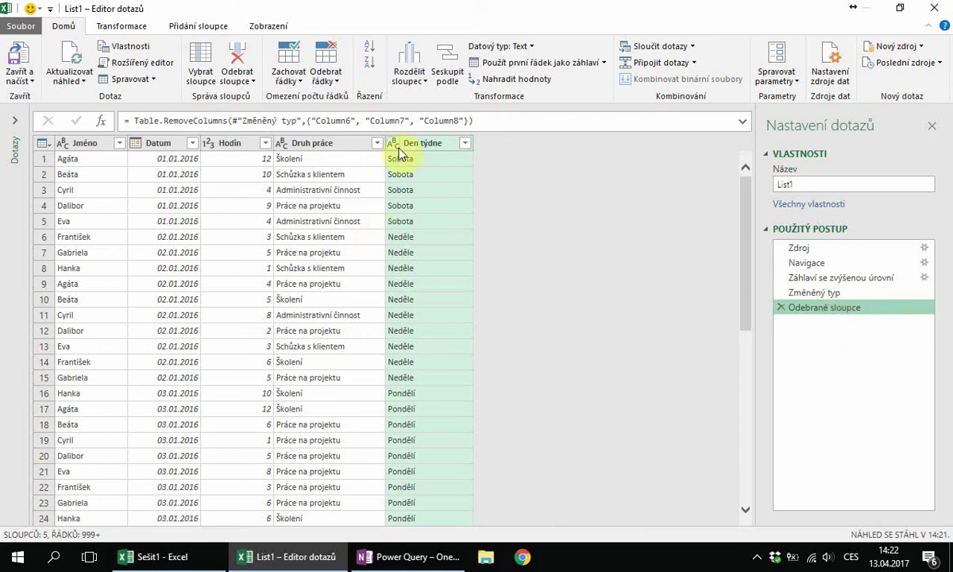
- Uncheck Administrativní činnost in the Druh práce column filter and apply it
click(377, 143)
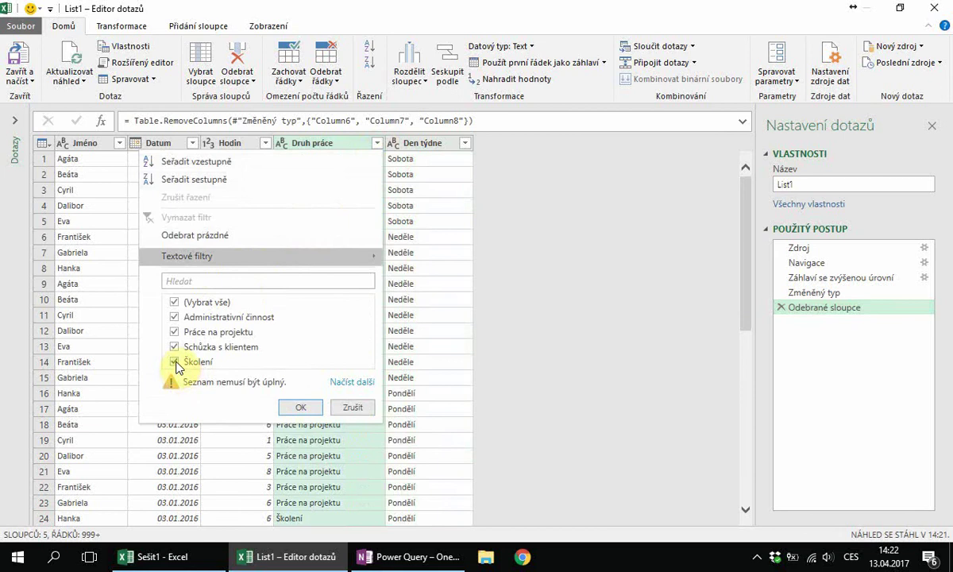
click(173, 317)
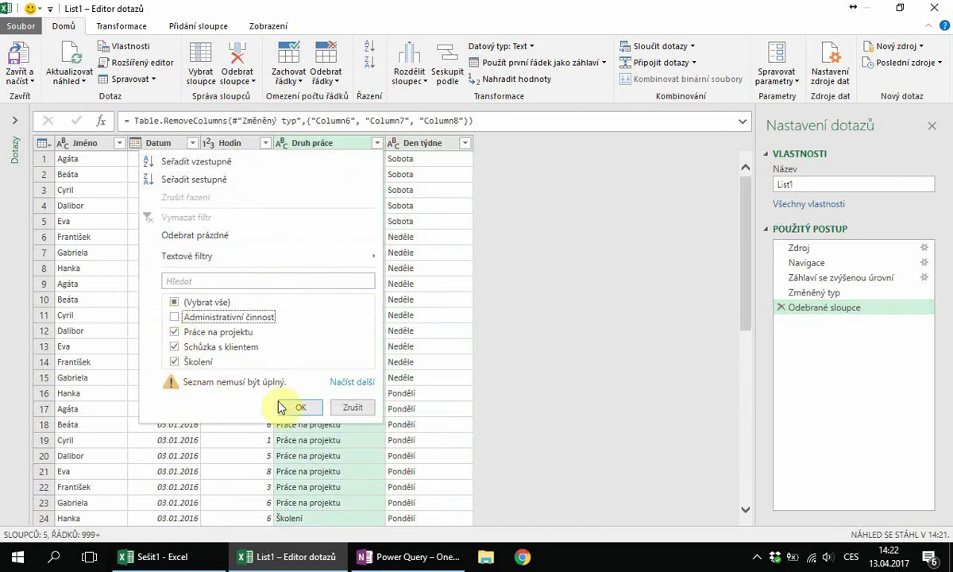
click(294, 408)
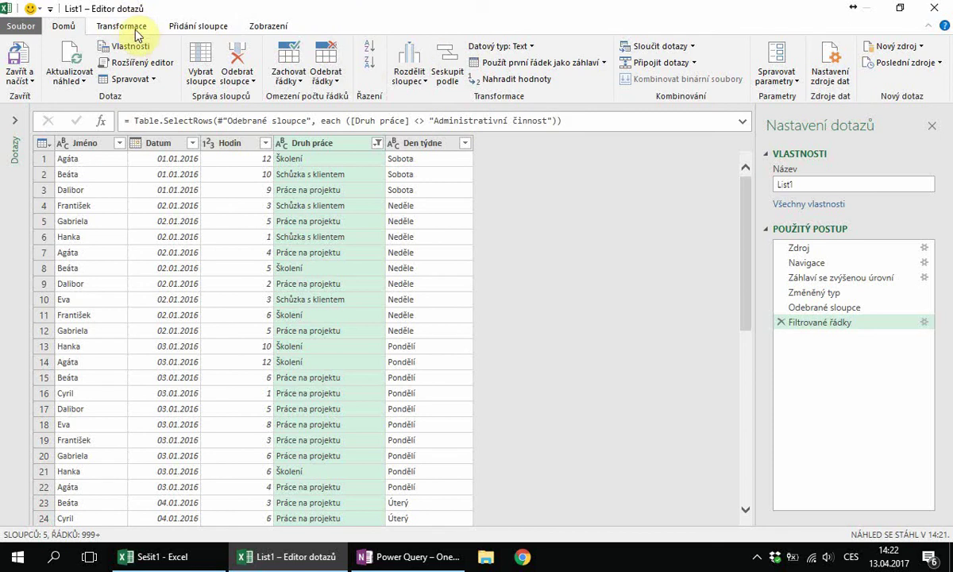
click(234, 143)
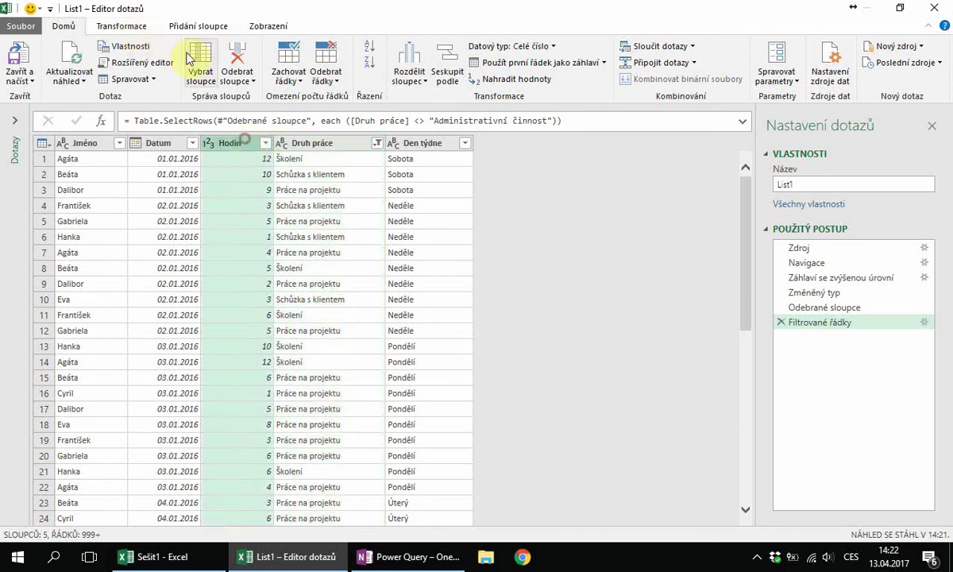
click(131, 26)
click(240, 47)
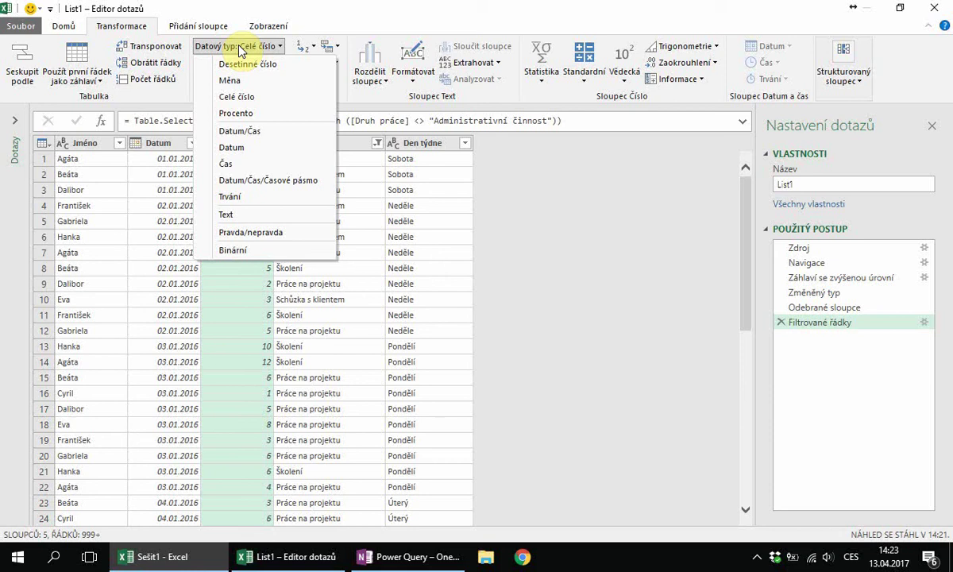
click(345, 15)
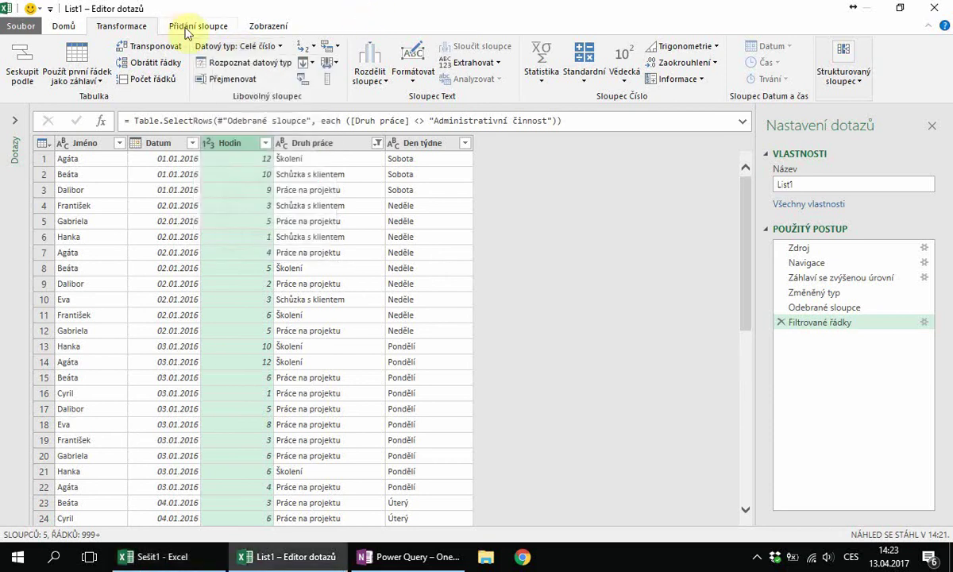
click(253, 27)
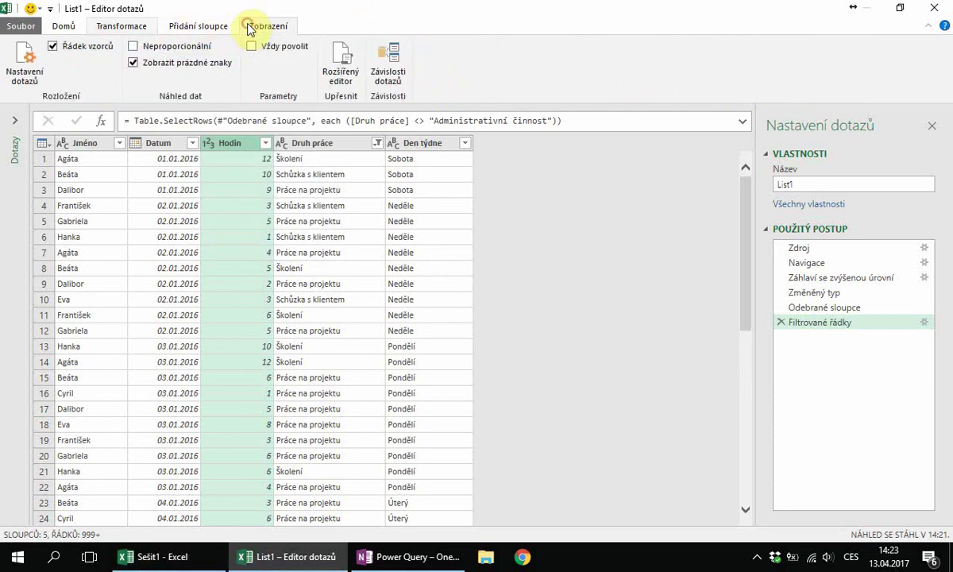
click(159, 27)
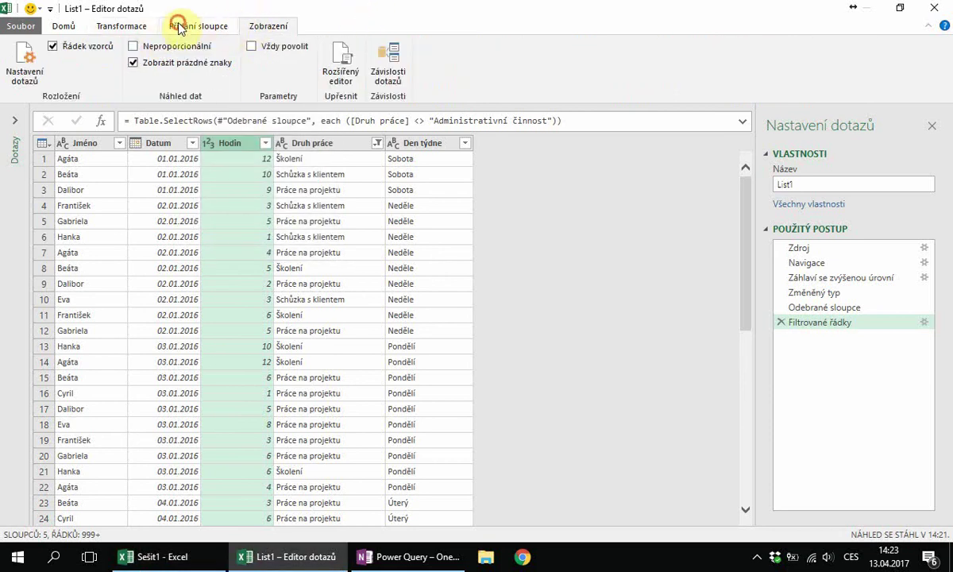
click(135, 28)
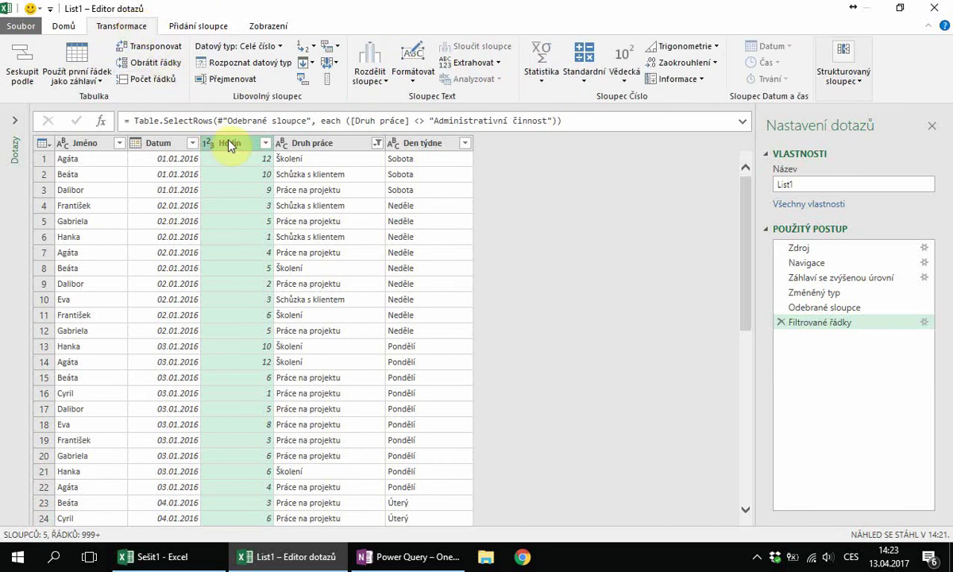
click(203, 27)
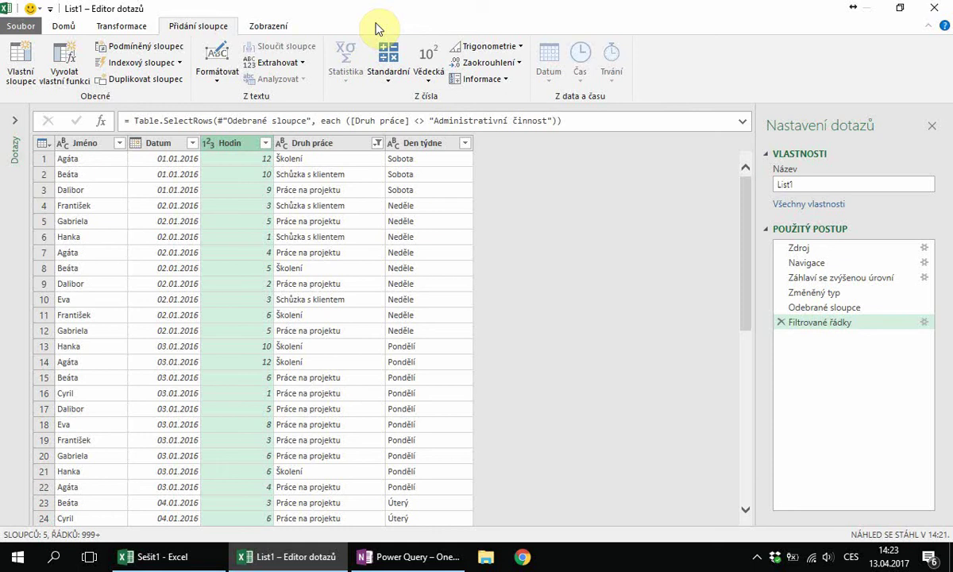
click(63, 26)
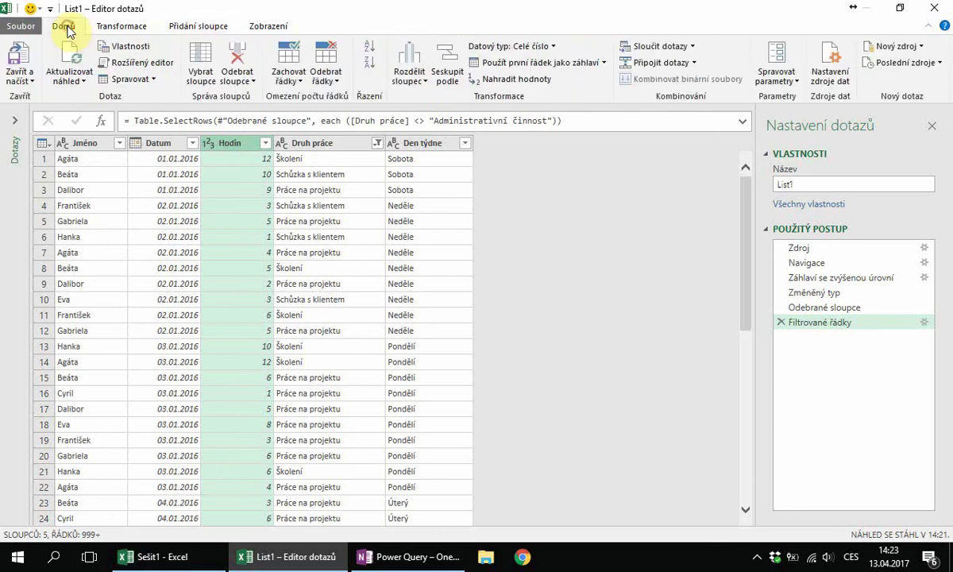
- Close and load the query, then refresh the List3 table, now showing 1 584 rows
click(20, 60)
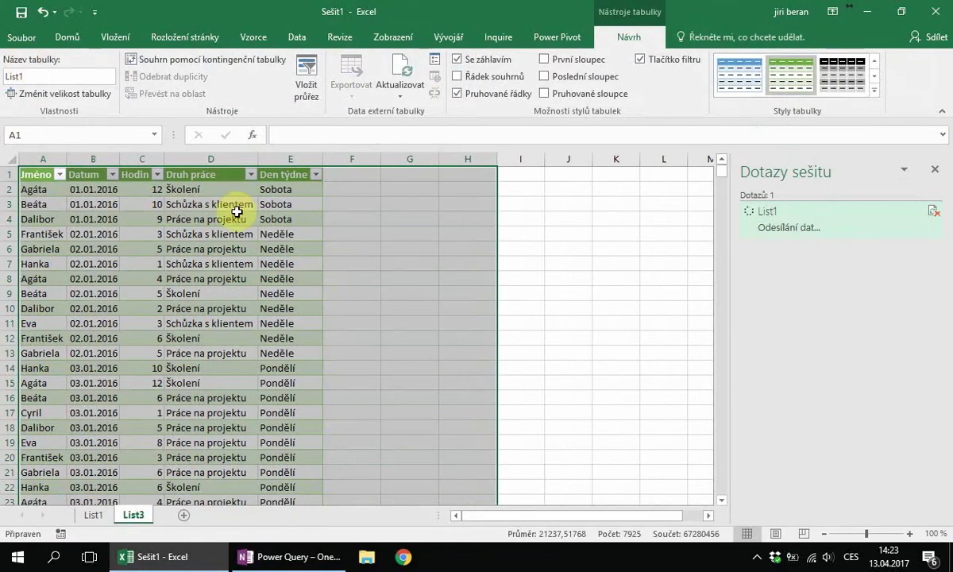
click(228, 206)
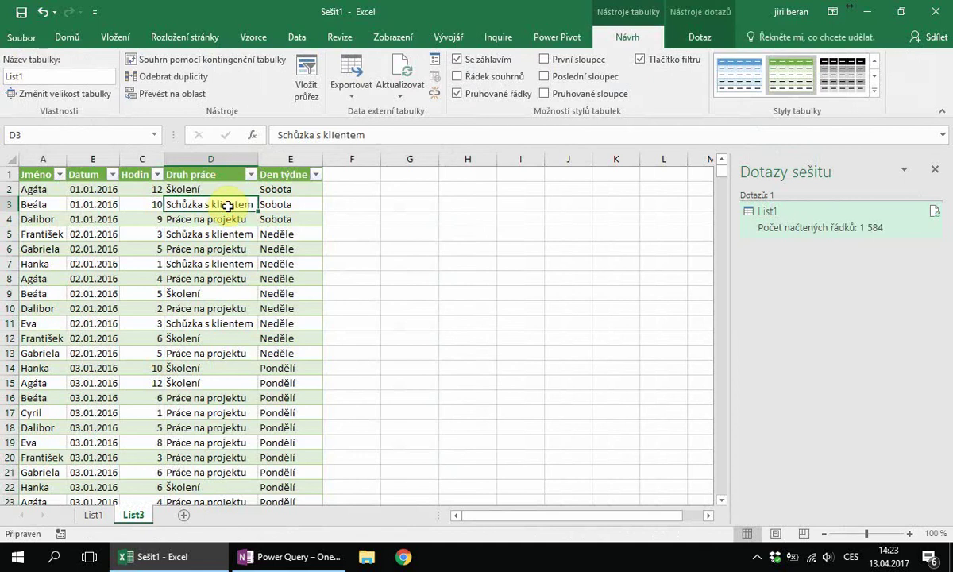
right_click(228, 205)
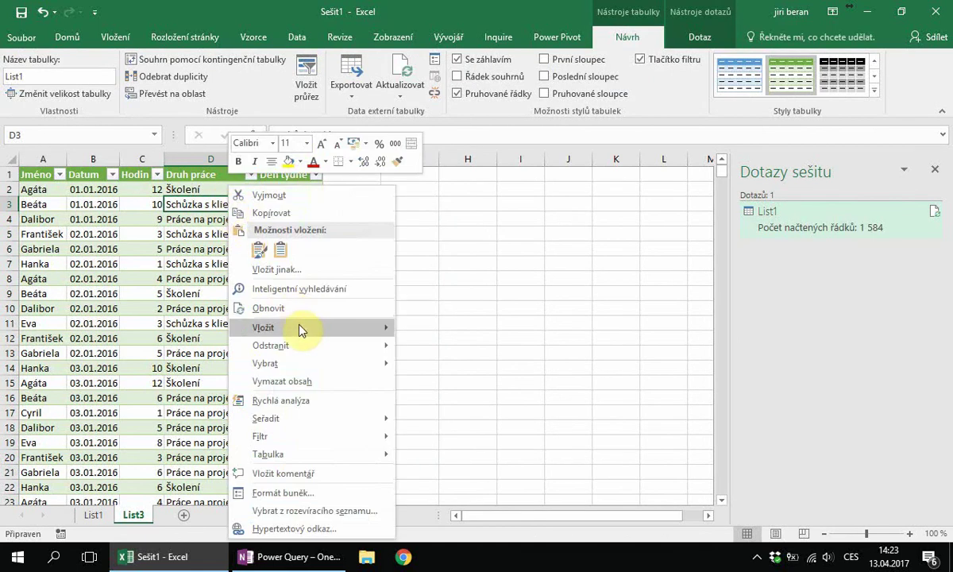
mouse_move(302, 332)
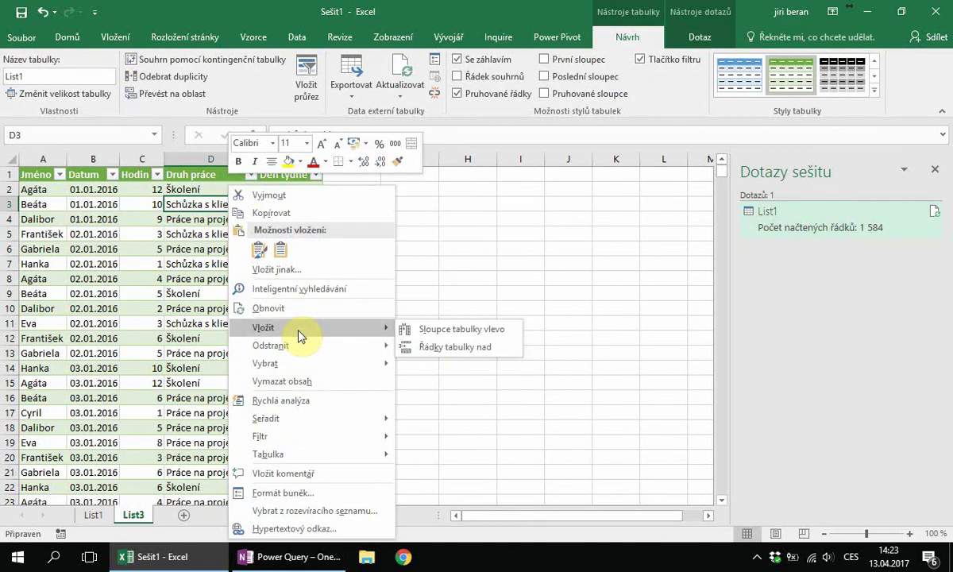
click(306, 308)
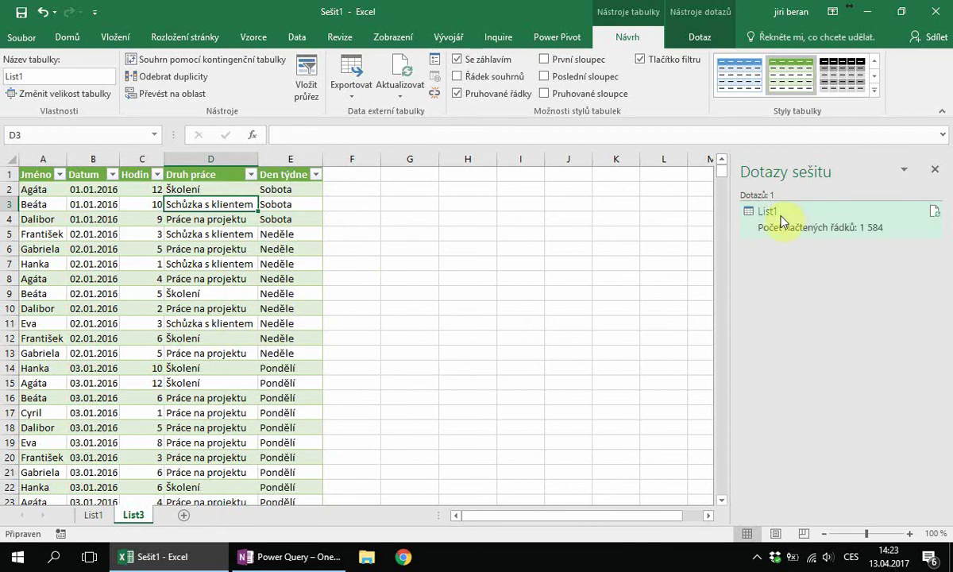
- Open the Načíst do... dialog for the List1 query from the Dotazy sešitu pane
mouse_move(781, 222)
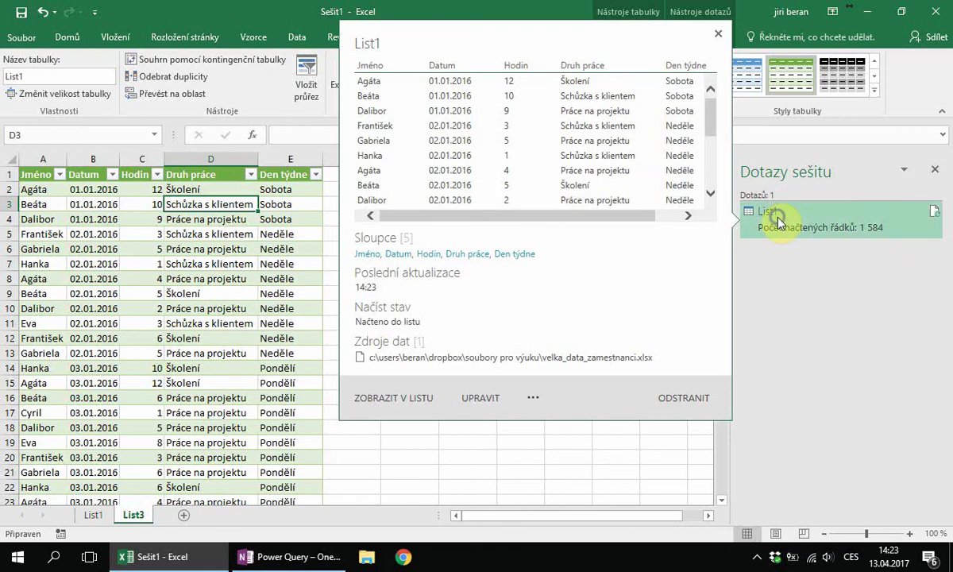
right_click(779, 222)
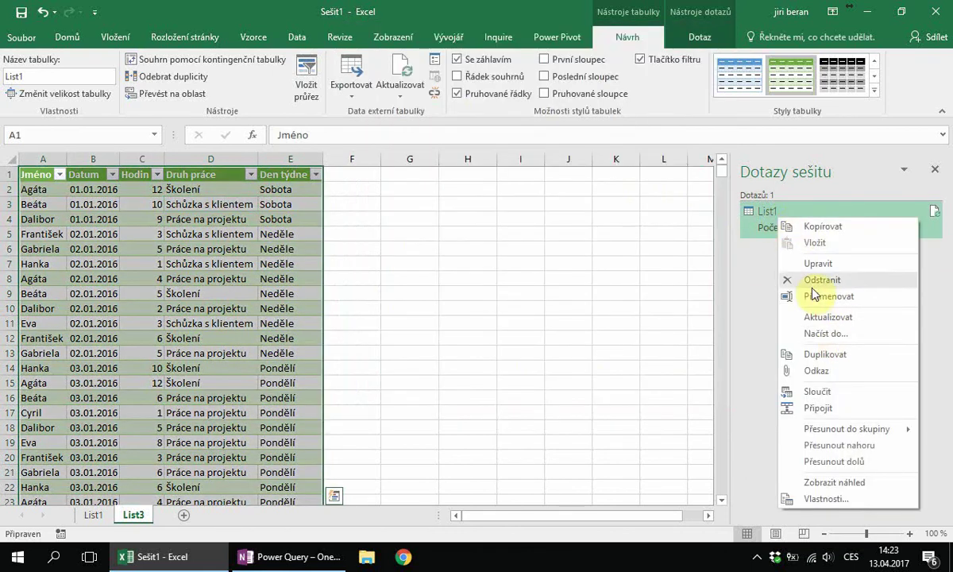
click(821, 334)
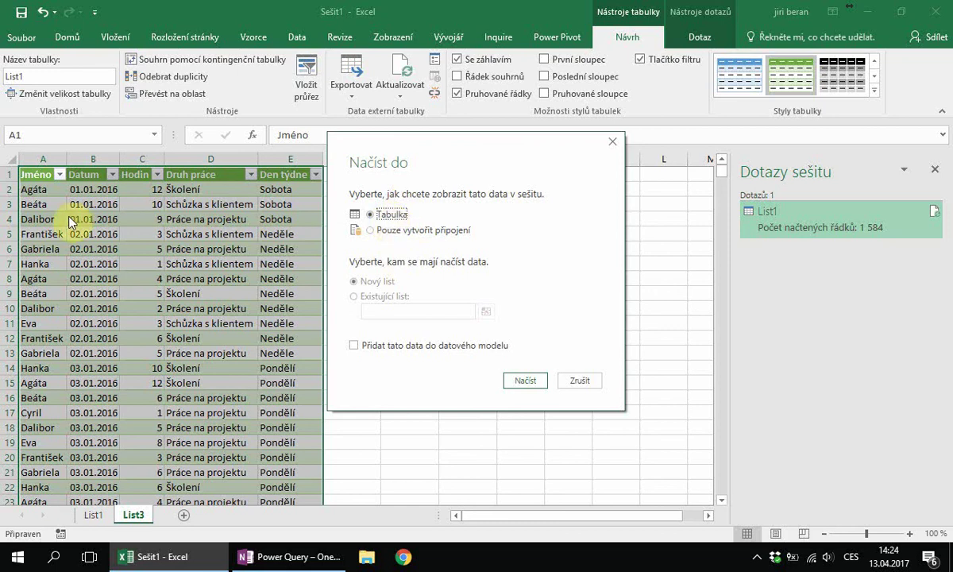
- Select Pouze vytvořit připojení and tick Přidat tato data do datového modelu
click(374, 232)
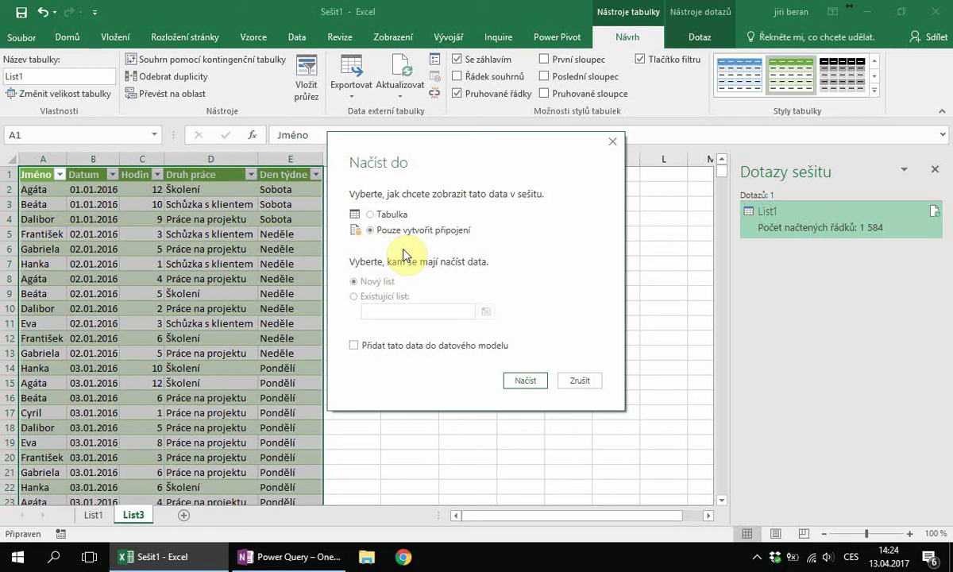
click(373, 348)
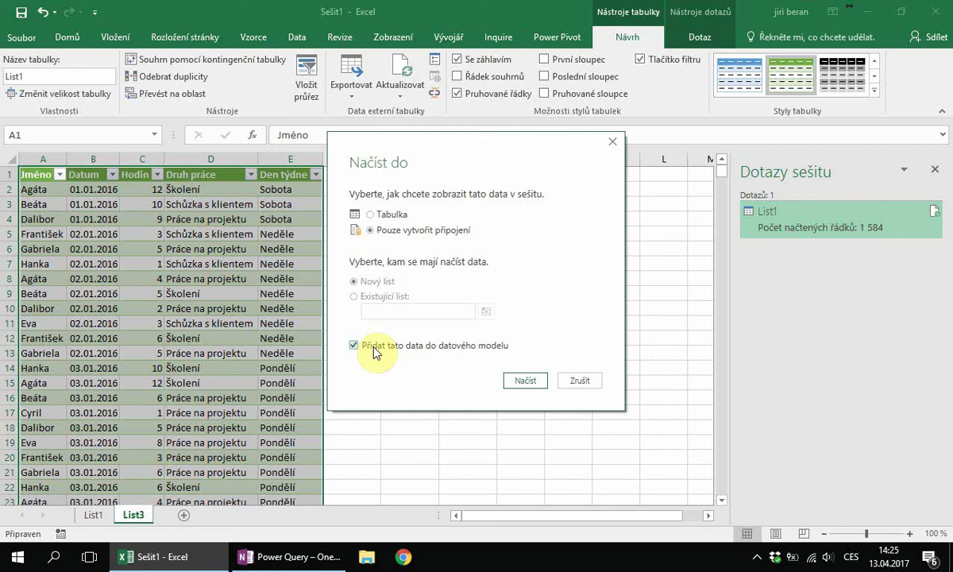
- Load the List1 query back as a Tabulka on the sheet, past the data-loss warning, with data model off
click(387, 216)
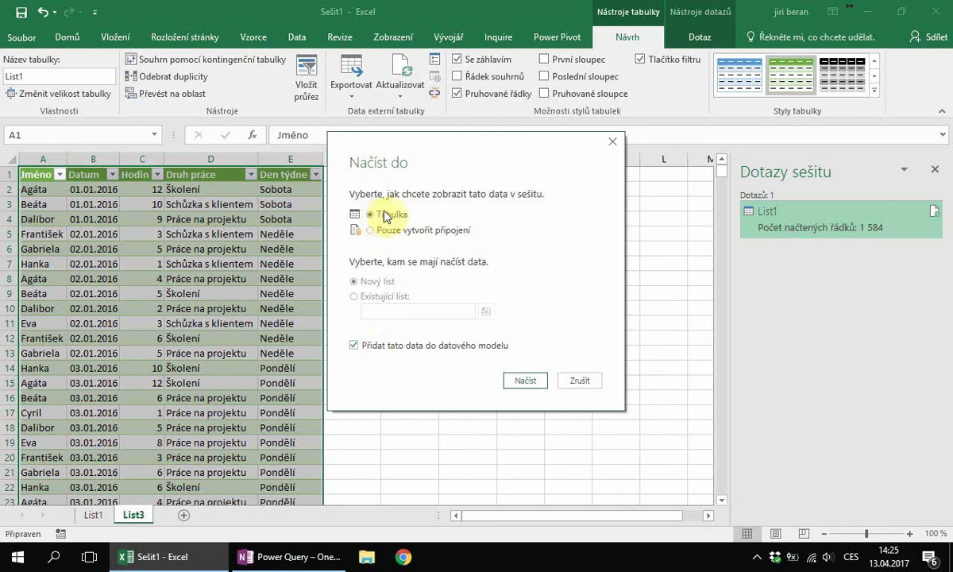
click(523, 383)
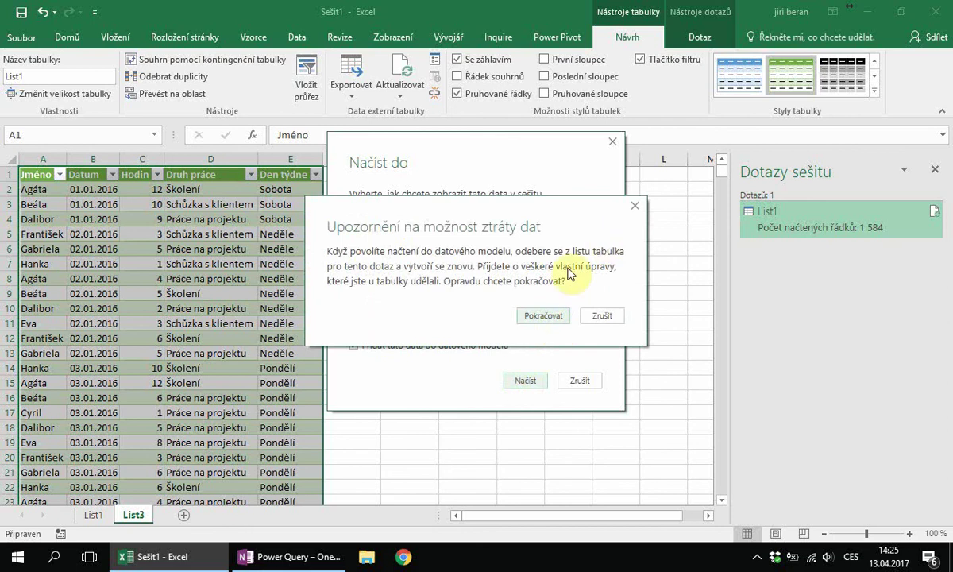
click(640, 209)
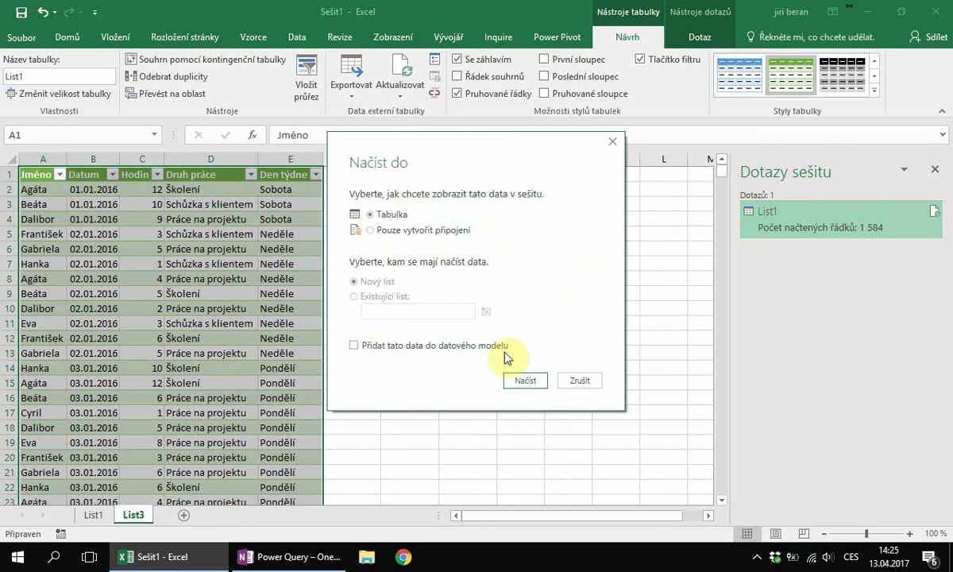
click(525, 381)
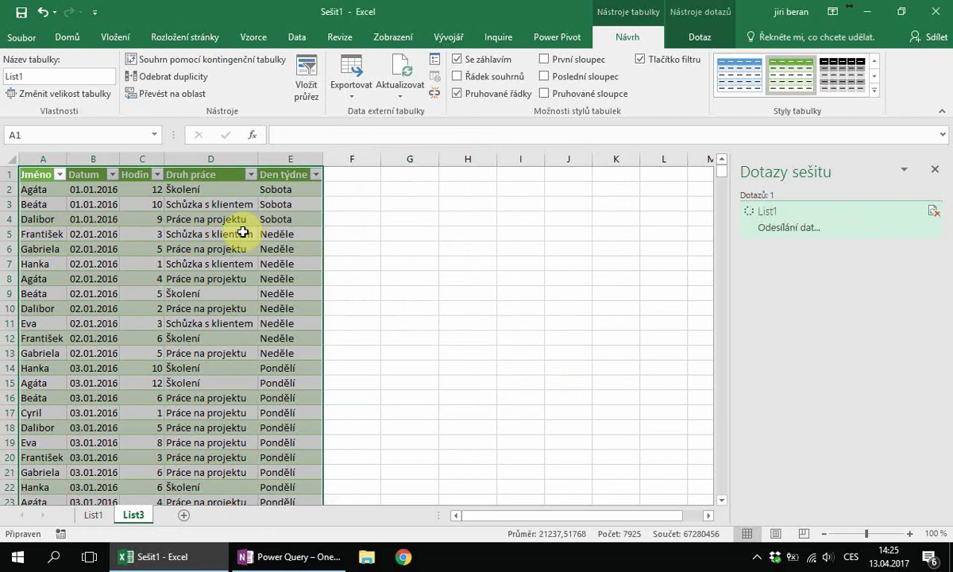